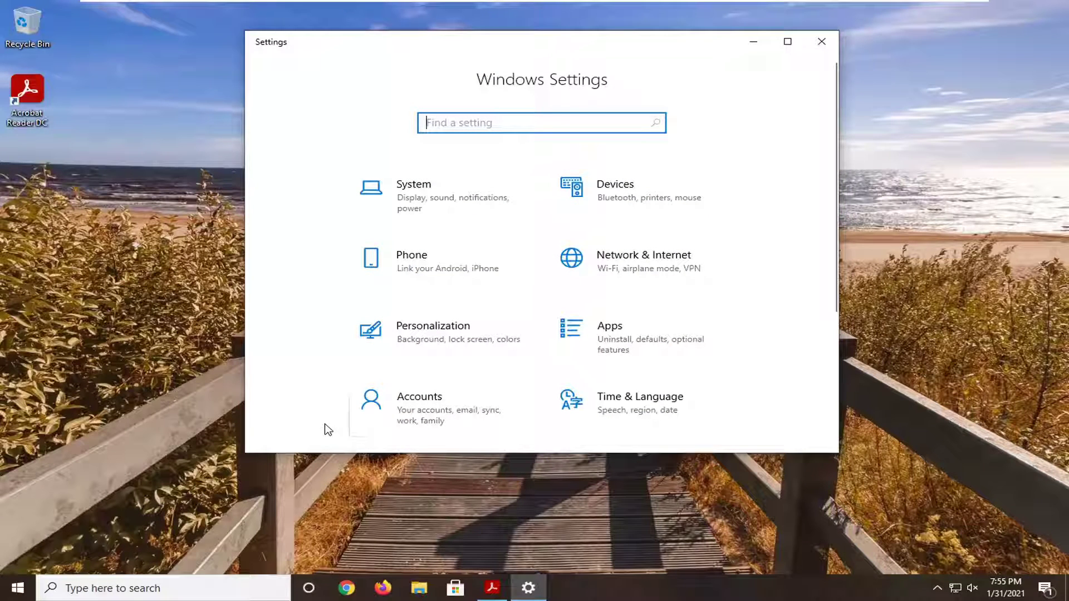
# Step: Find Skype in the installed apps list under Apps & features and open its advanced options
pyautogui.click(639, 341)
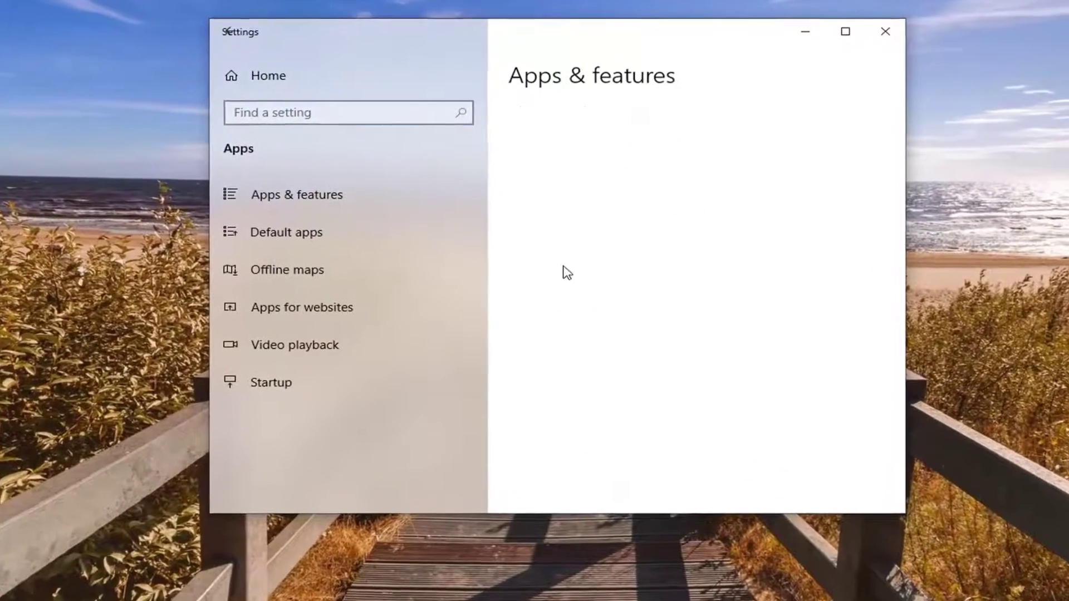
pyautogui.scroll(-5, 709, 339)
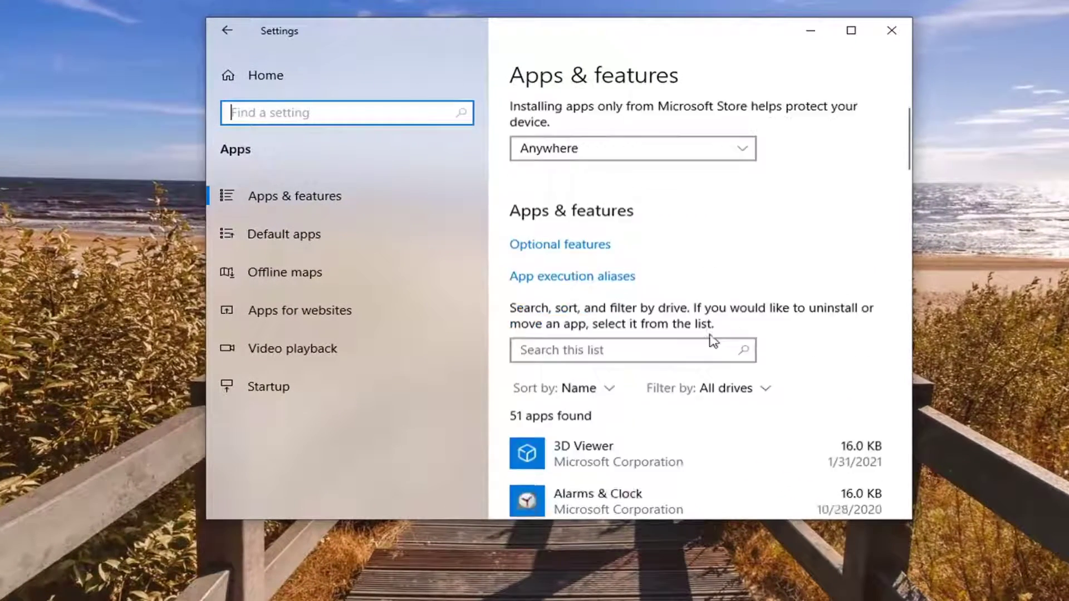
pyautogui.scroll(-15, 678, 348)
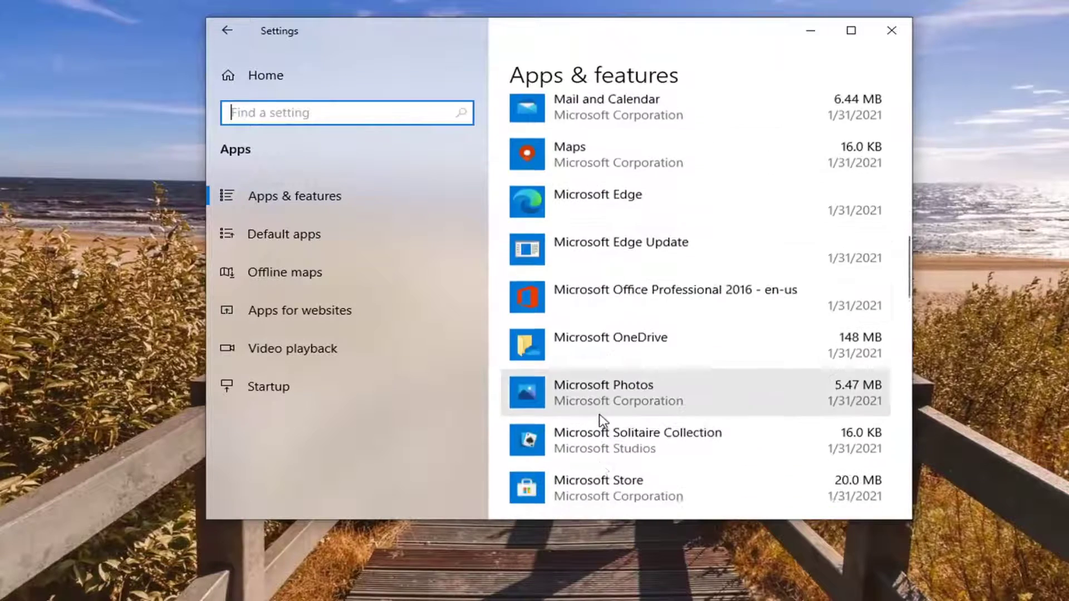
pyautogui.scroll(-12, 585, 418)
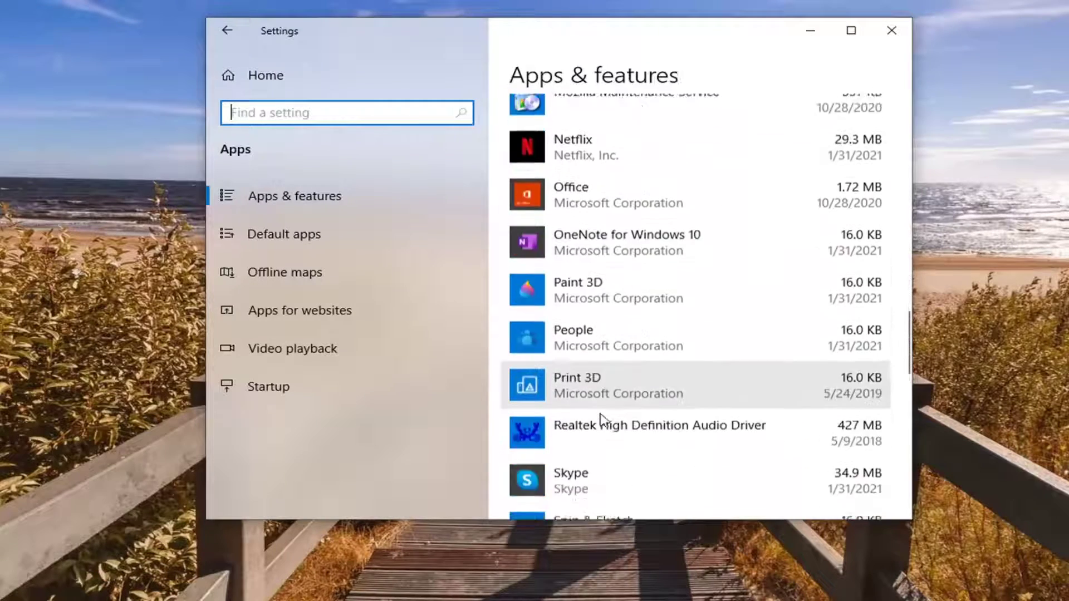
pyautogui.click(589, 358)
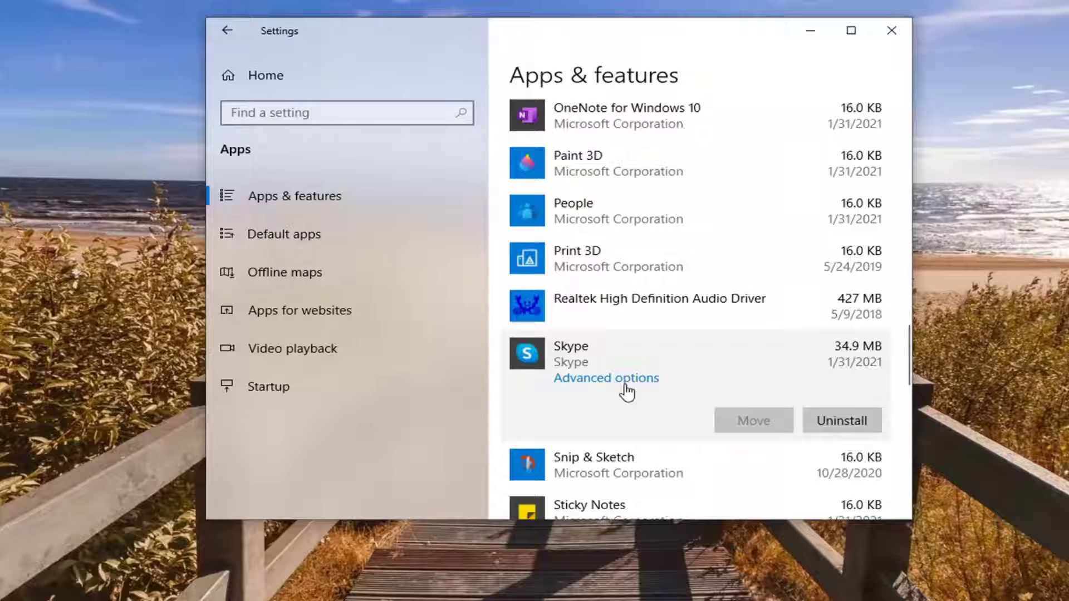
pyautogui.click(623, 381)
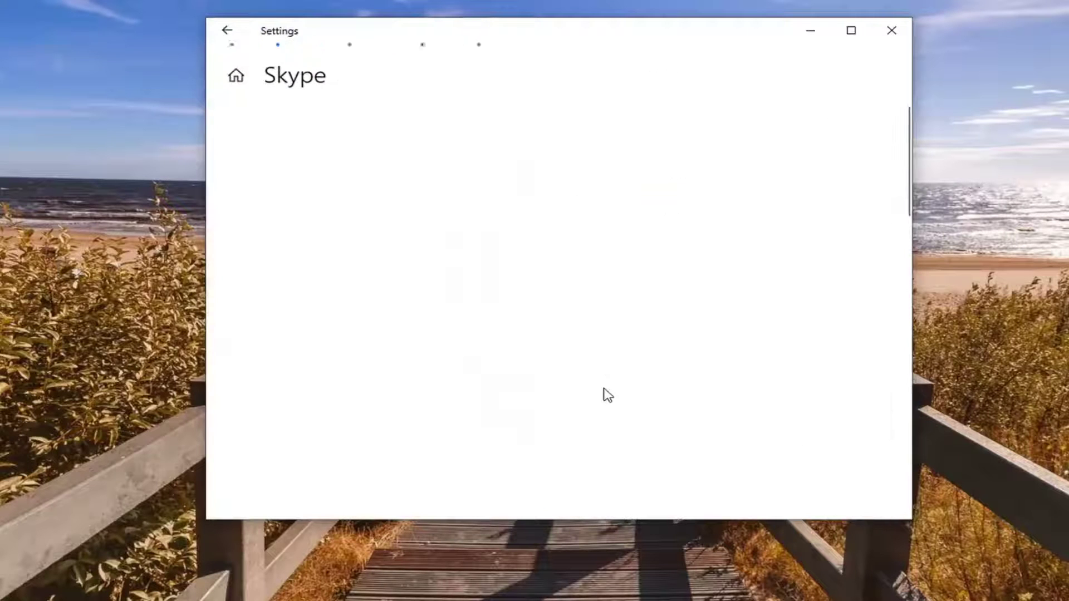
# Step: Repair the Skype app without affecting its data
pyautogui.scroll(-8, 362, 345)
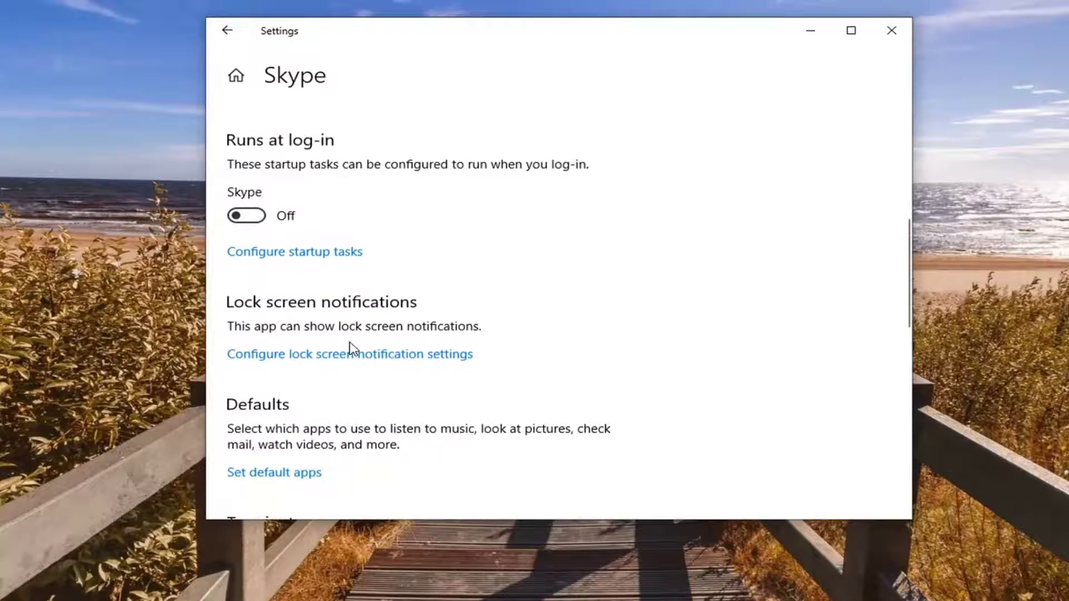
pyautogui.scroll(5, 352, 349)
pyautogui.scroll(-10, 353, 349)
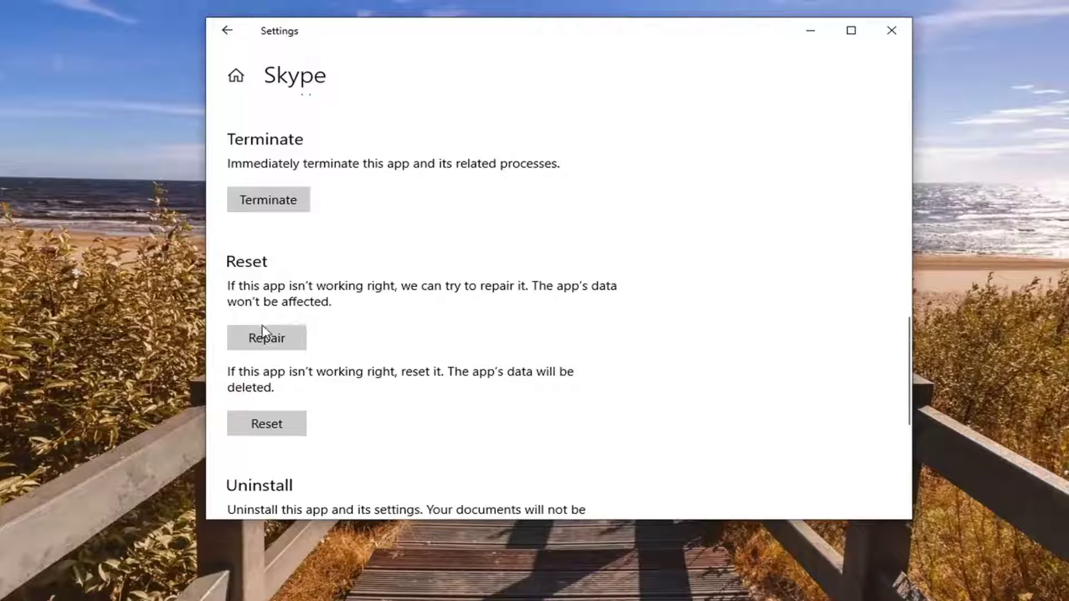
pyautogui.click(271, 341)
# Step: Reset the Skype app and confirm permanently deleting its data, preferences and sign-in details
pyautogui.scroll(-3, 439, 341)
pyautogui.click(281, 304)
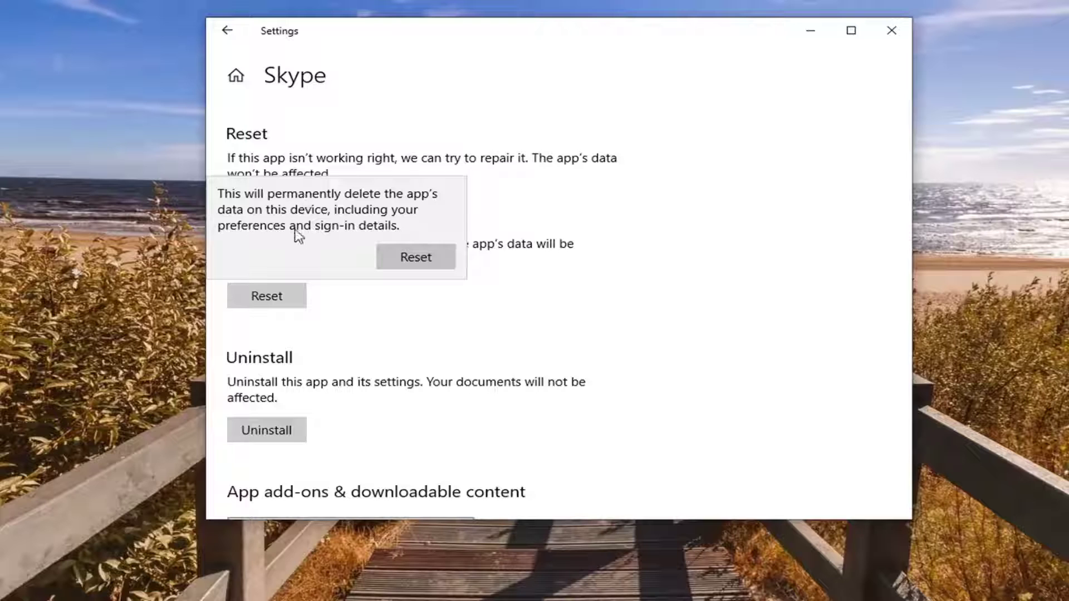
pyautogui.click(415, 259)
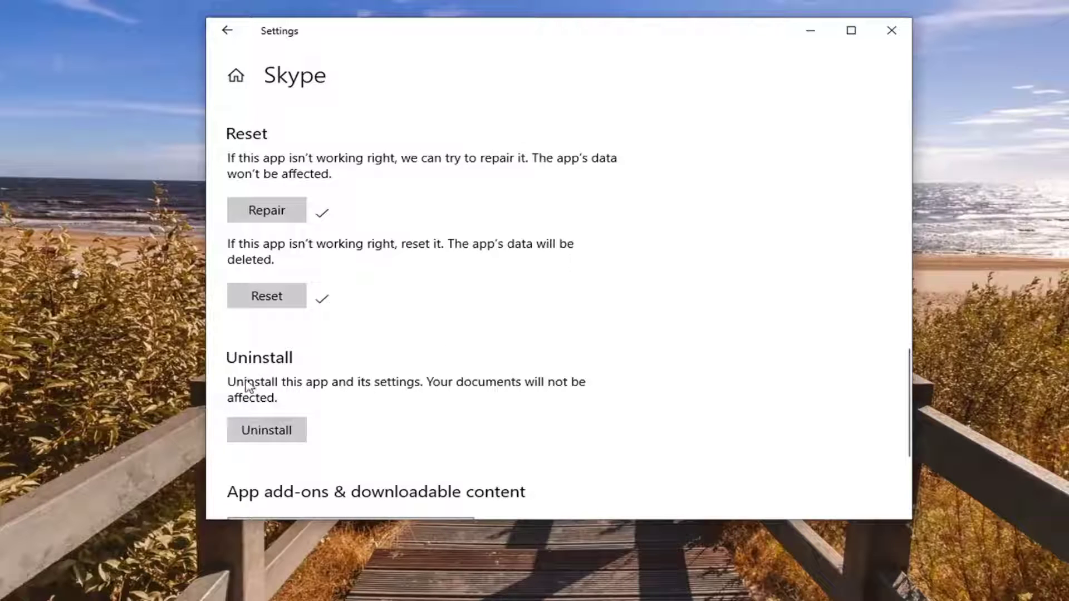
# Step: Uninstall Skype, confirming the removal of the app and its related info, and close the Settings window
pyautogui.click(266, 430)
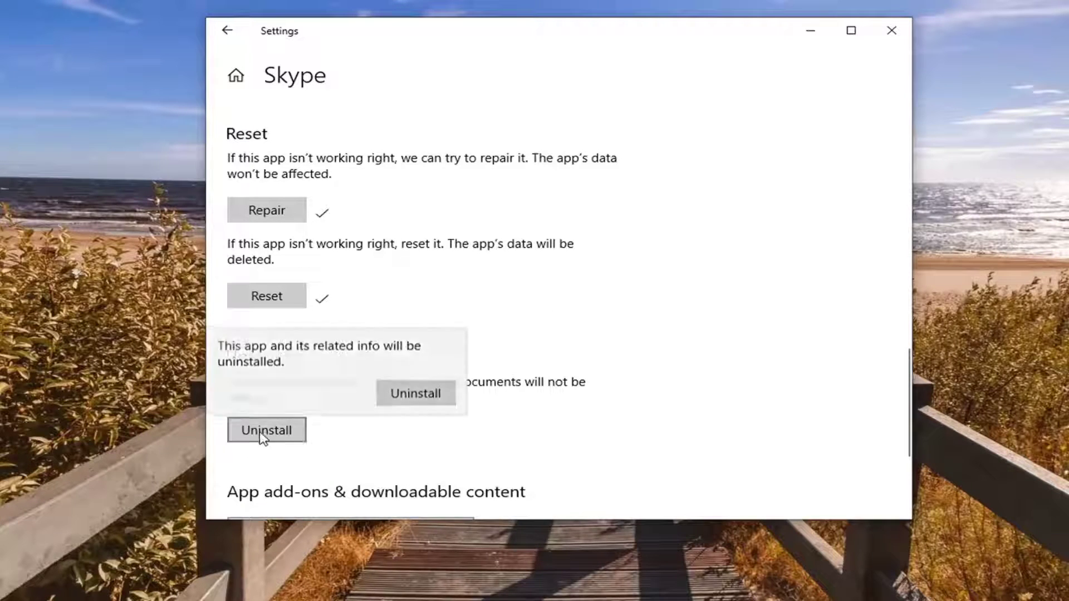
pyautogui.click(429, 394)
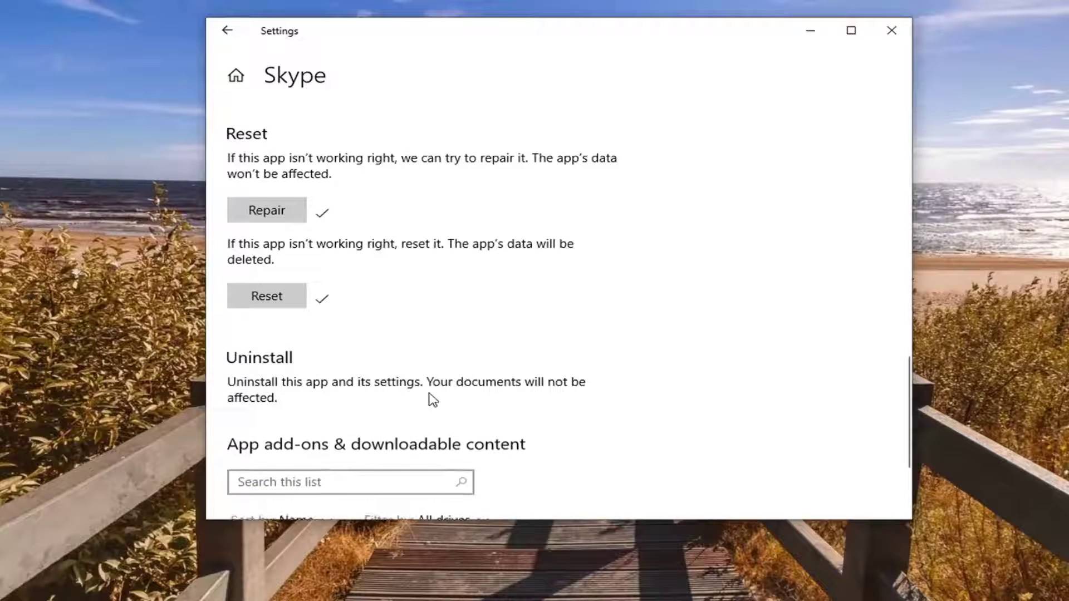
pyautogui.scroll(-2, 430, 397)
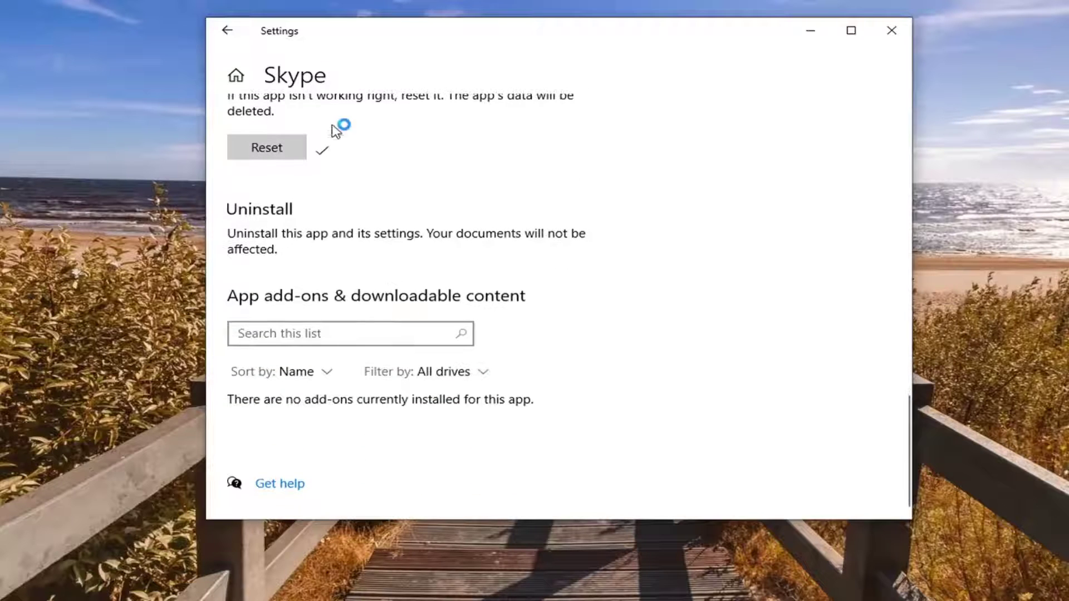
pyautogui.click(896, 23)
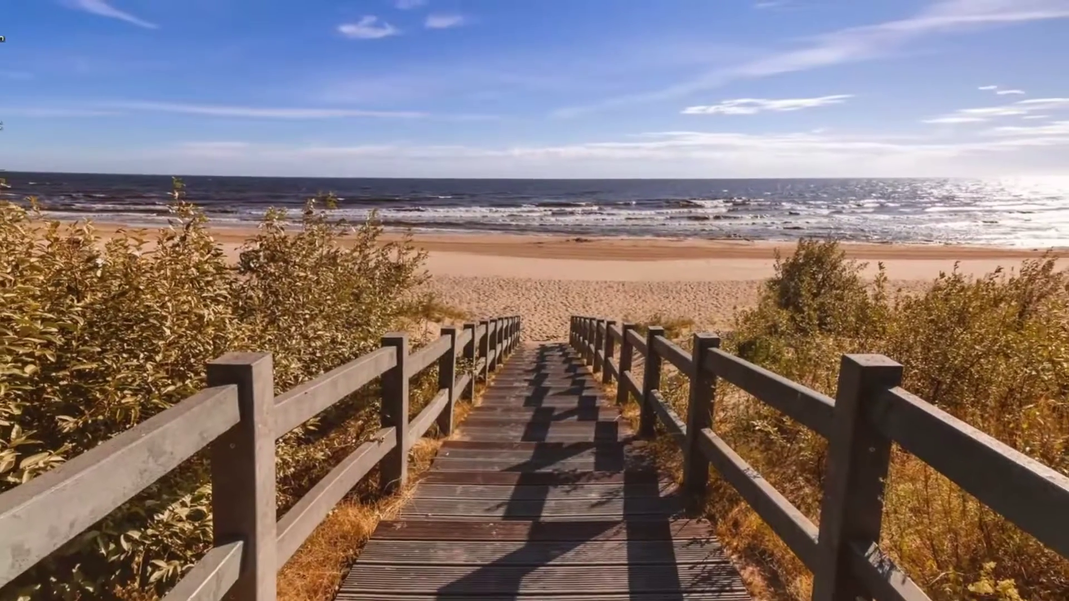
# Step: Search Windows for "microsoft store" and open the Microsoft Store app
pyautogui.click(22, 586)
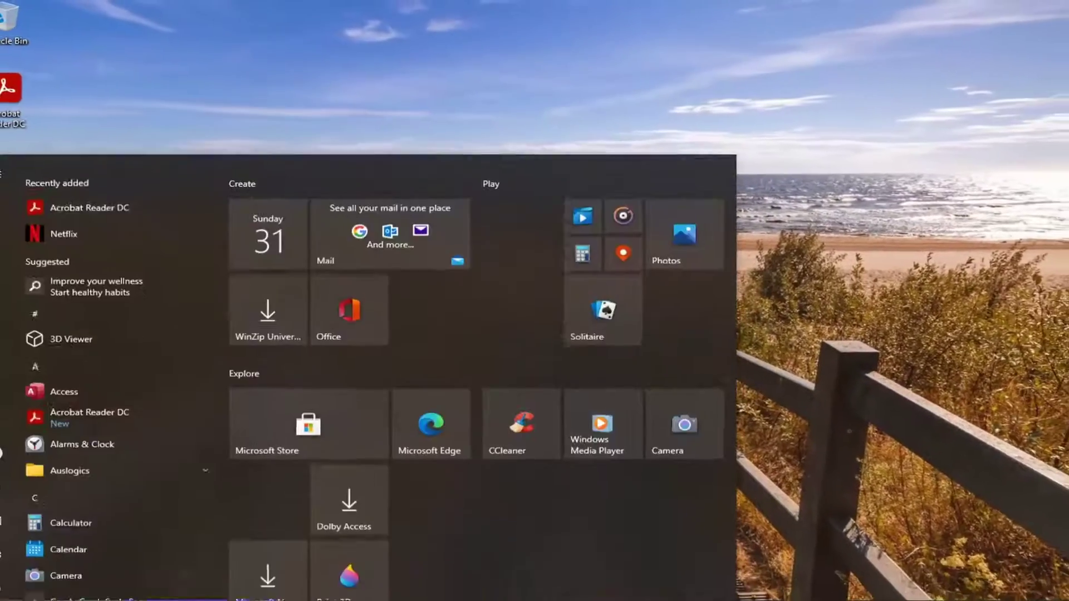
pyautogui.write('micrsoof')
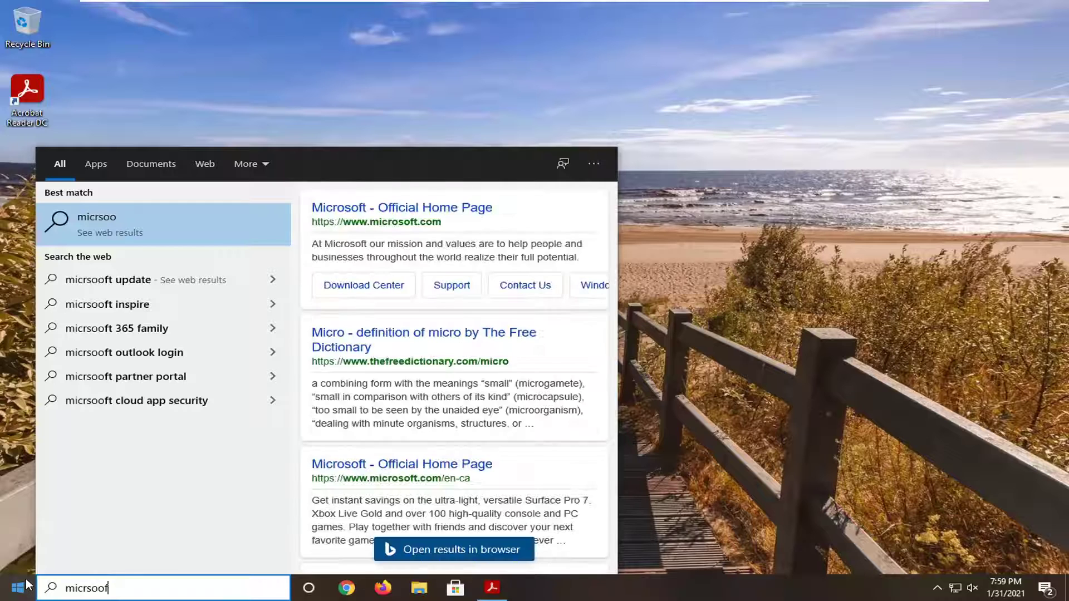
pyautogui.press('BackSpace')
pyautogui.press('BackSpace')
pyautogui.press('BackSpace')
pyautogui.press('BackSpace')
pyautogui.write('osoft store')
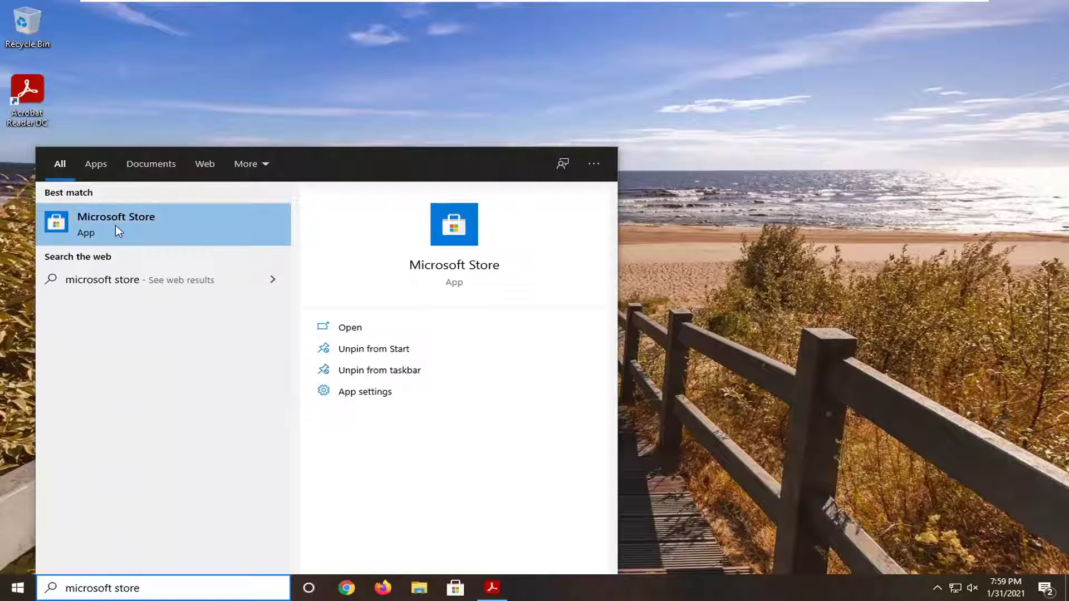
pyautogui.click(163, 229)
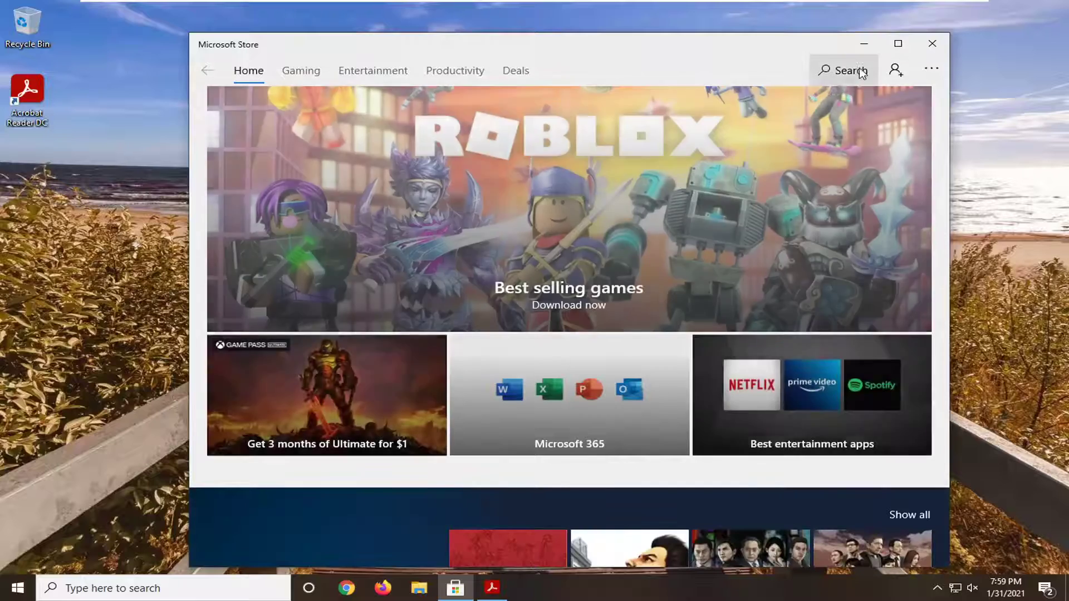
# Step: Search the store for "skype" and open the product page of the free Skype app
pyautogui.write('skype')
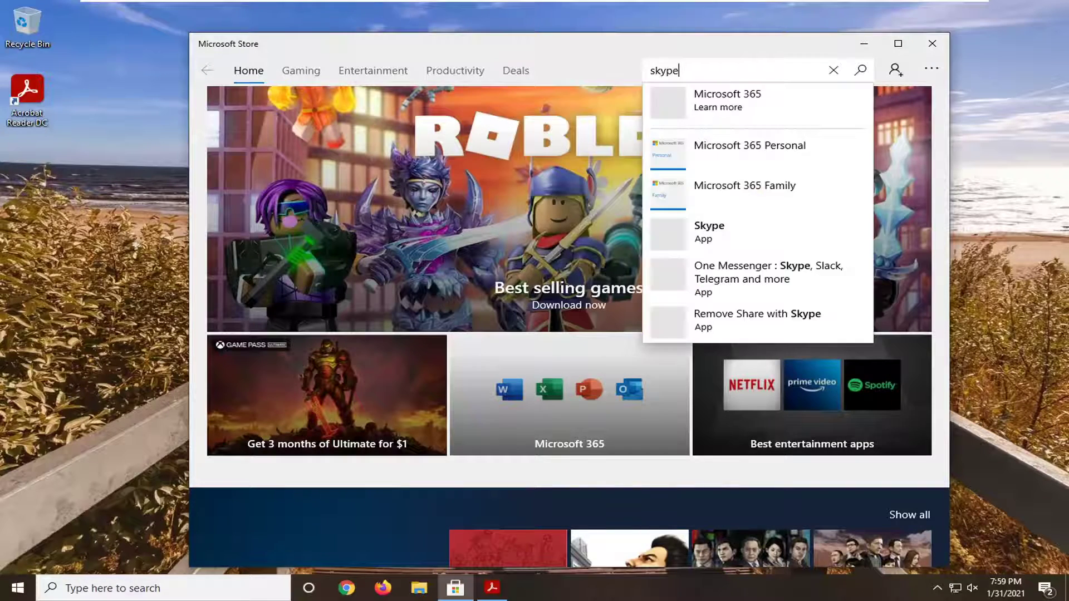
pyautogui.press('Return')
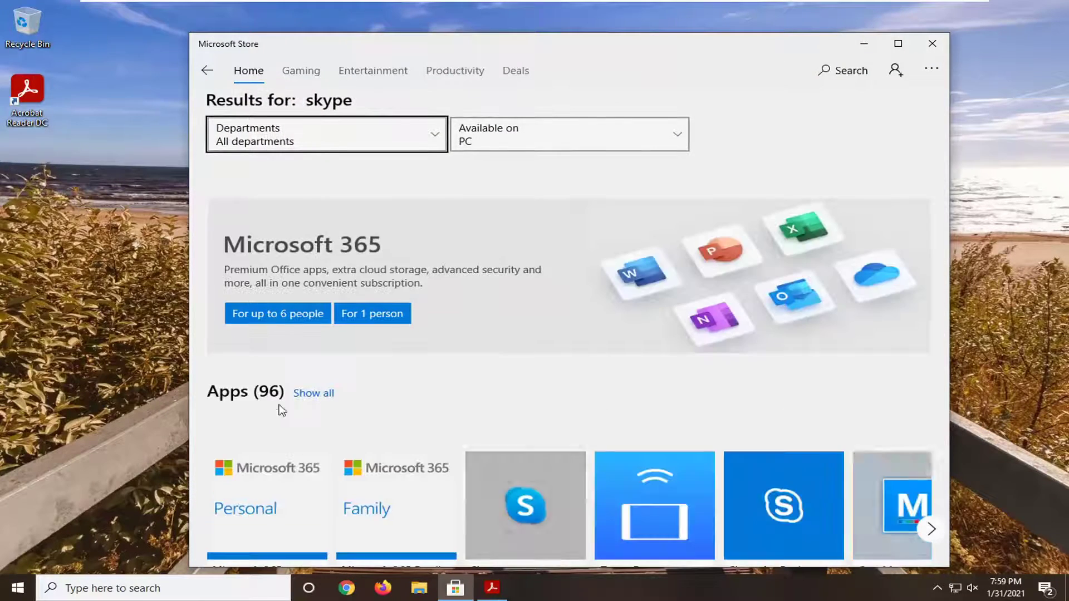
pyautogui.scroll(-3, 499, 365)
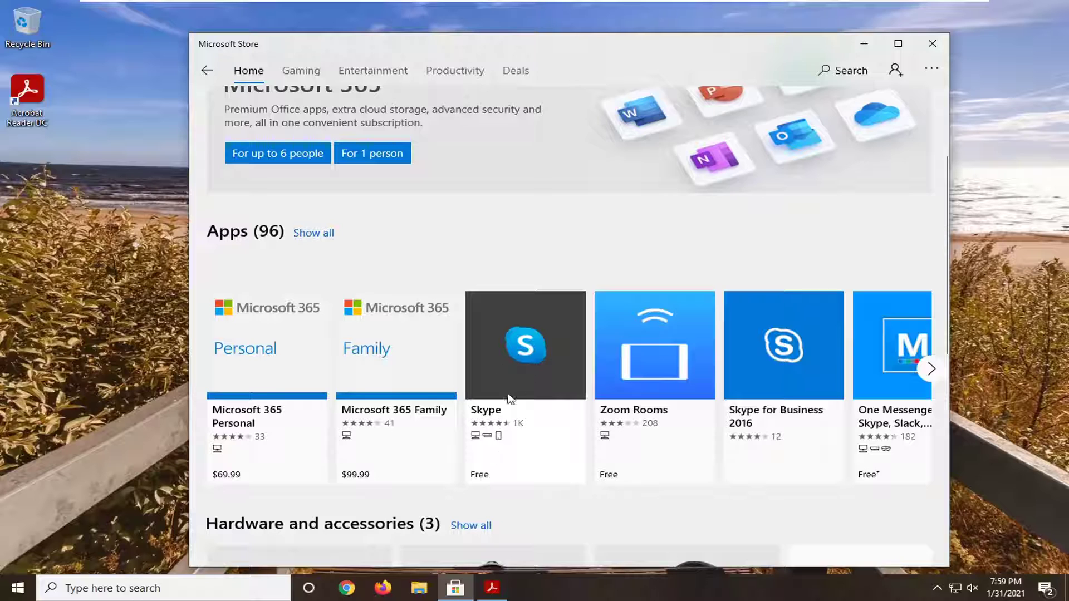
pyautogui.click(511, 409)
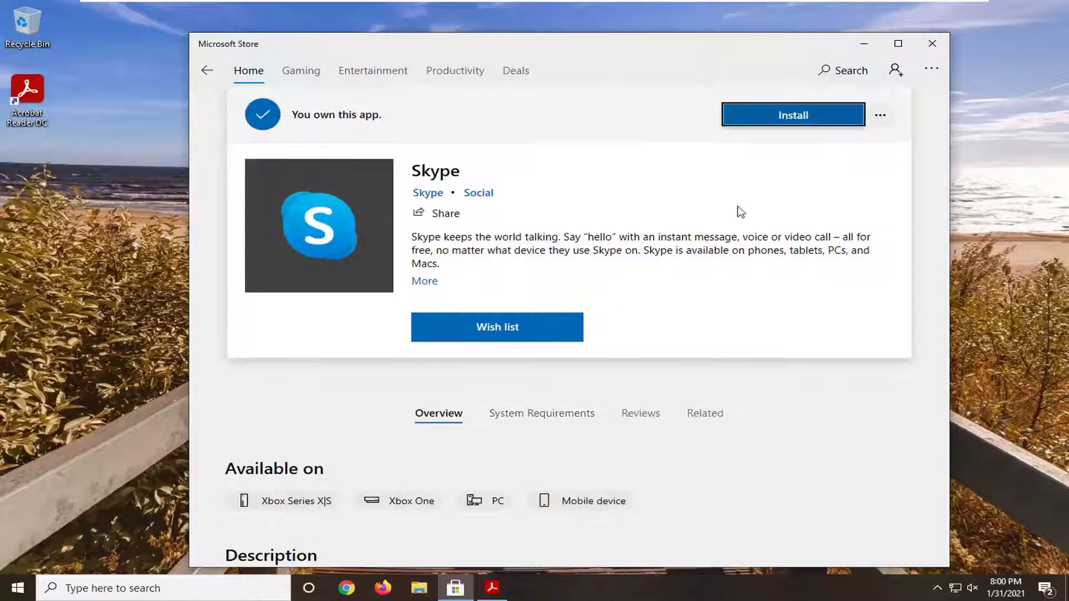
# Step: Install Skype from its store page, dismissing the sign-in dialog and restarting the installation if needed
pyautogui.click(781, 117)
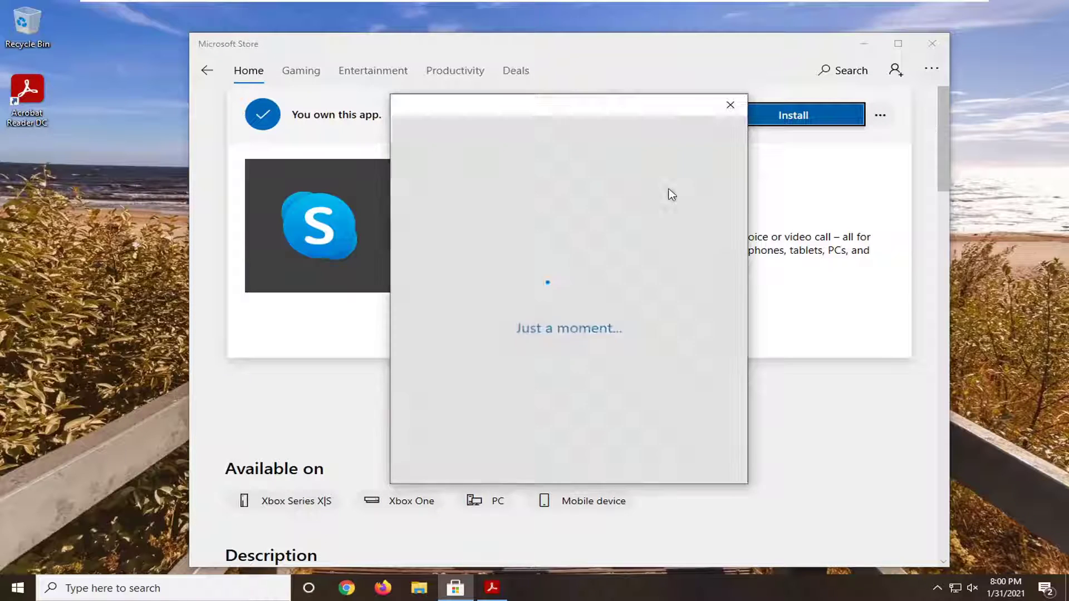
pyautogui.click(730, 105)
pyautogui.click(779, 116)
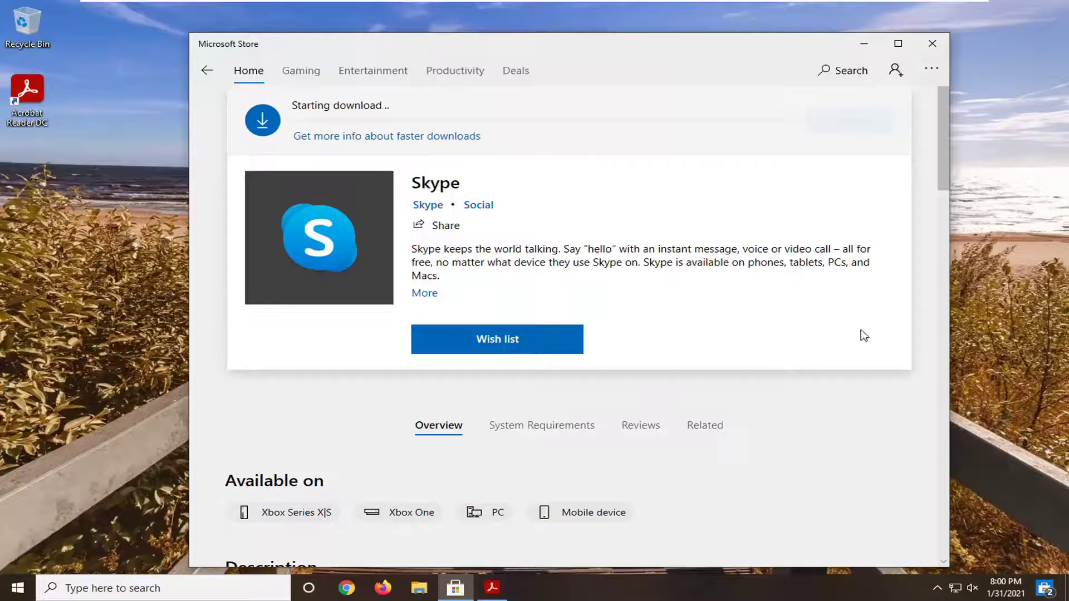
# Step: Launch the installed Skype and continue past its welcome page, then close both Skype and the Microsoft Store
pyautogui.press('Tab')
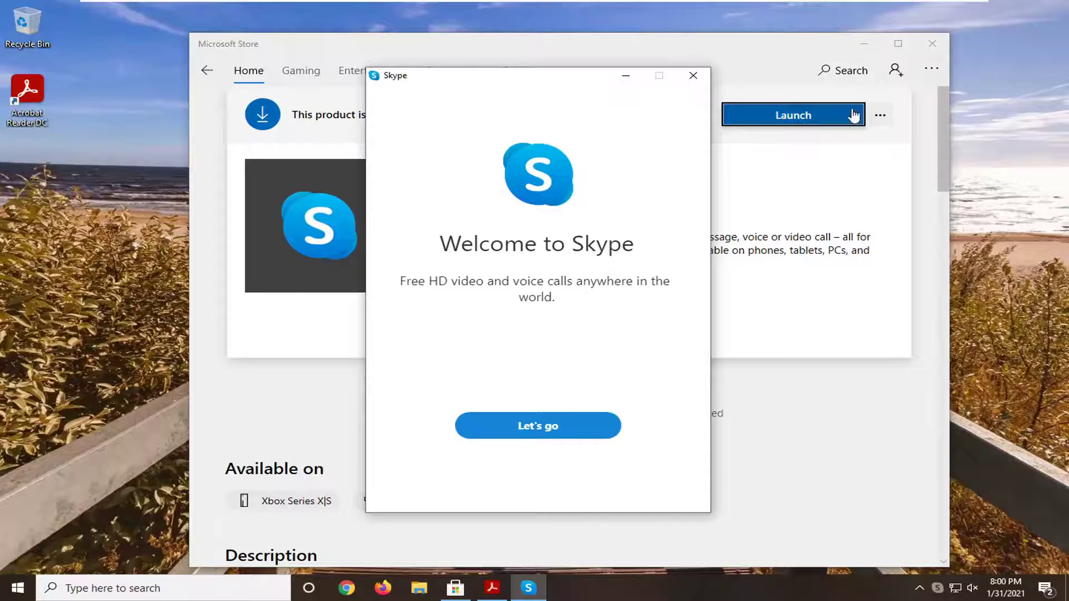
pyautogui.click(532, 426)
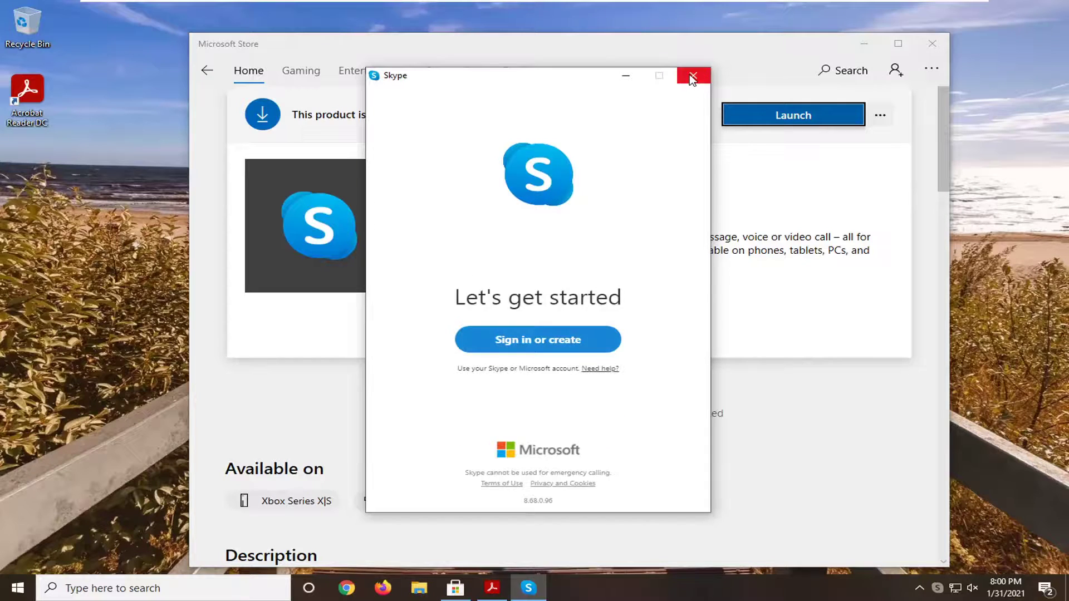
pyautogui.click(693, 75)
pyautogui.click(932, 43)
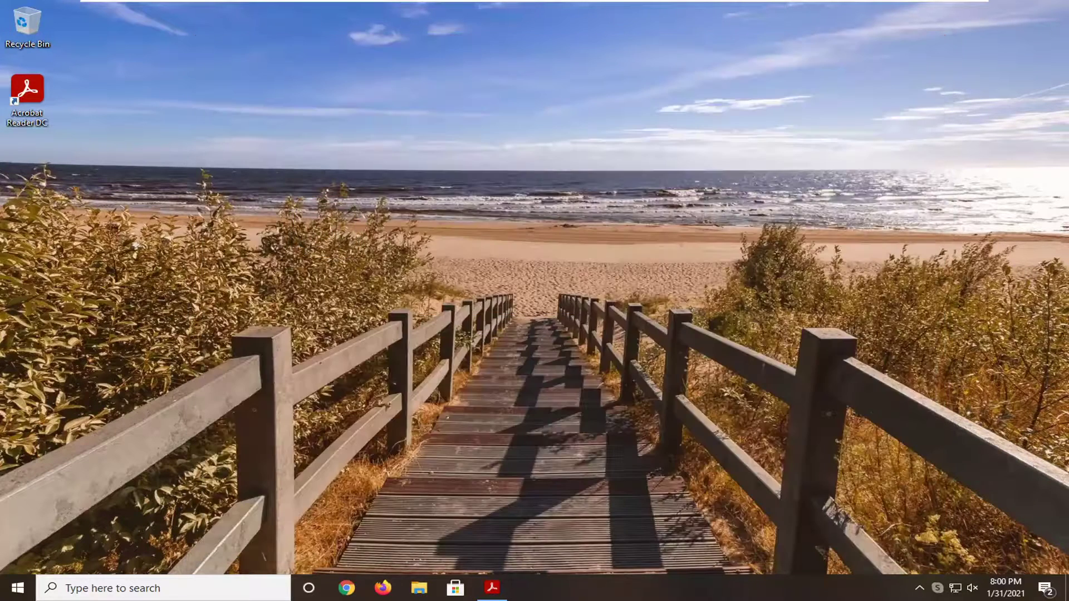